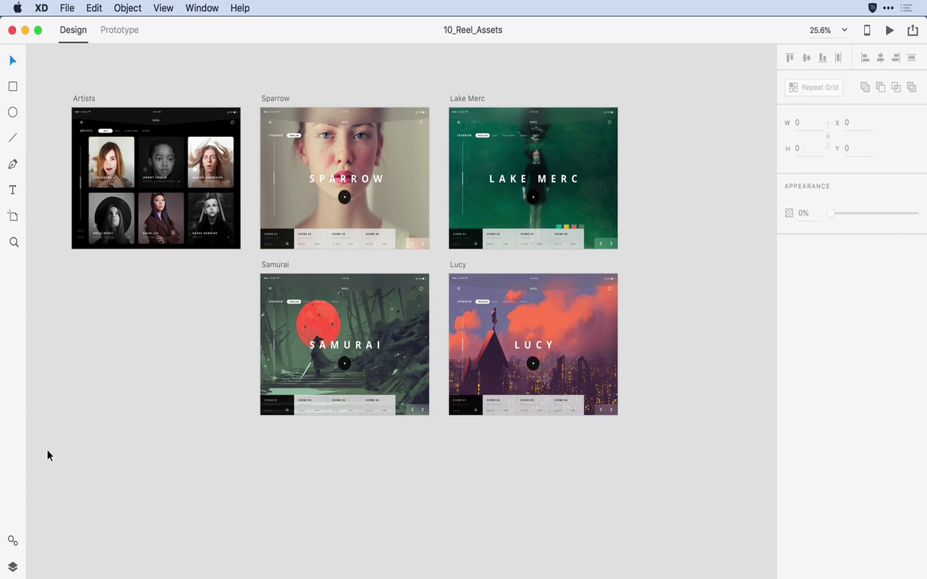
Open the Assets panel, preview its grid view, then return to list view.
{"action": "left_click", "coordinate": [12, 541]}
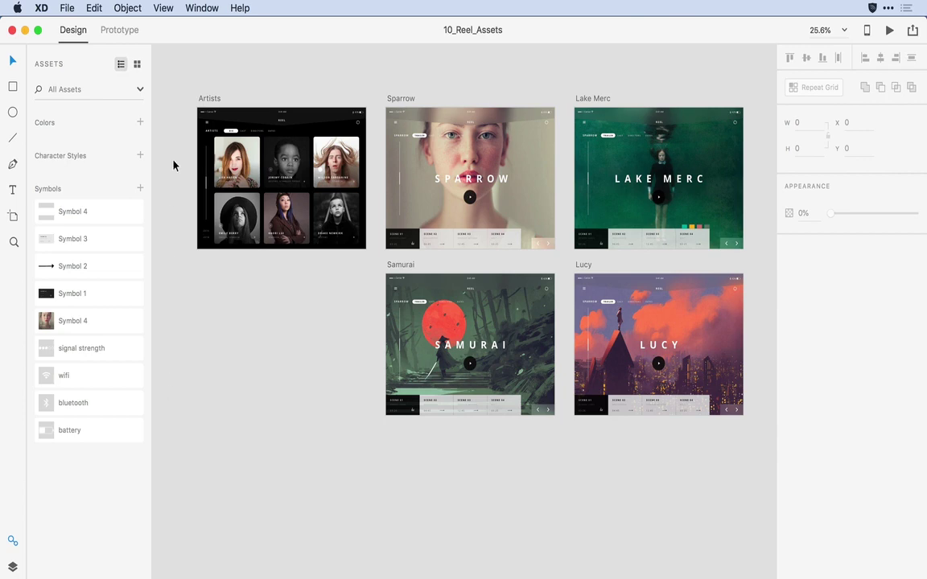
{"action": "left_click", "coordinate": [136, 65]}
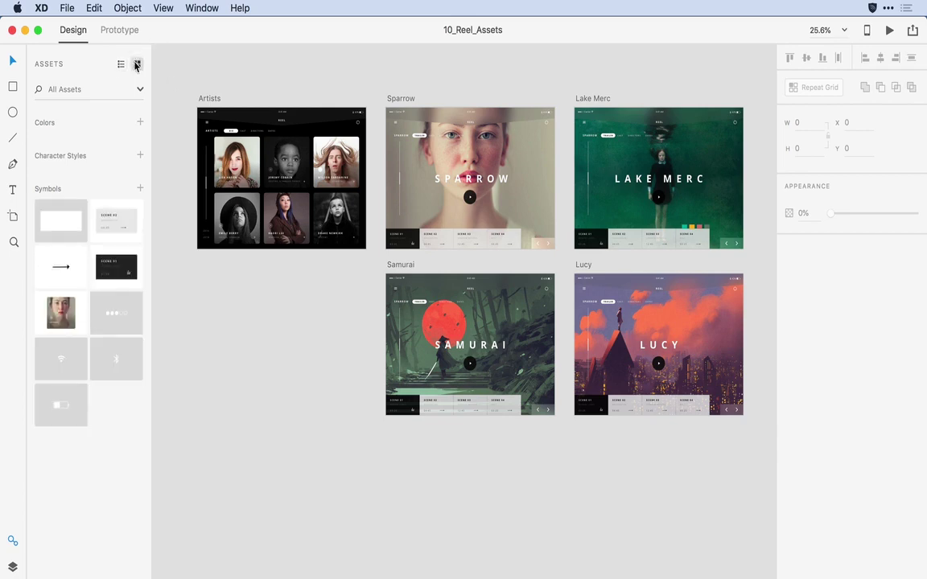
{"action": "left_click", "coordinate": [121, 64]}
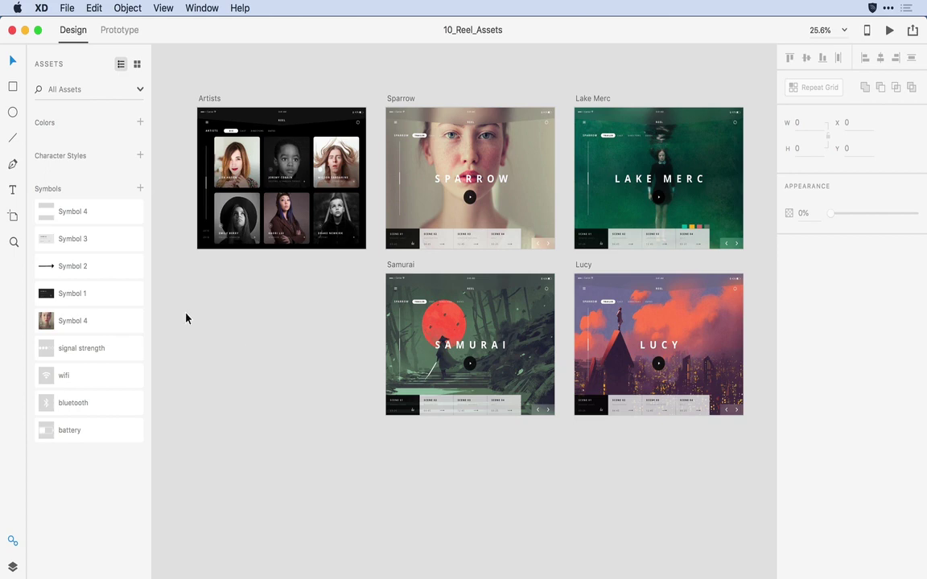
Add the colours of all five artboards to the asset Colors, then deselect.
{"action": "key", "text": "super+a"}
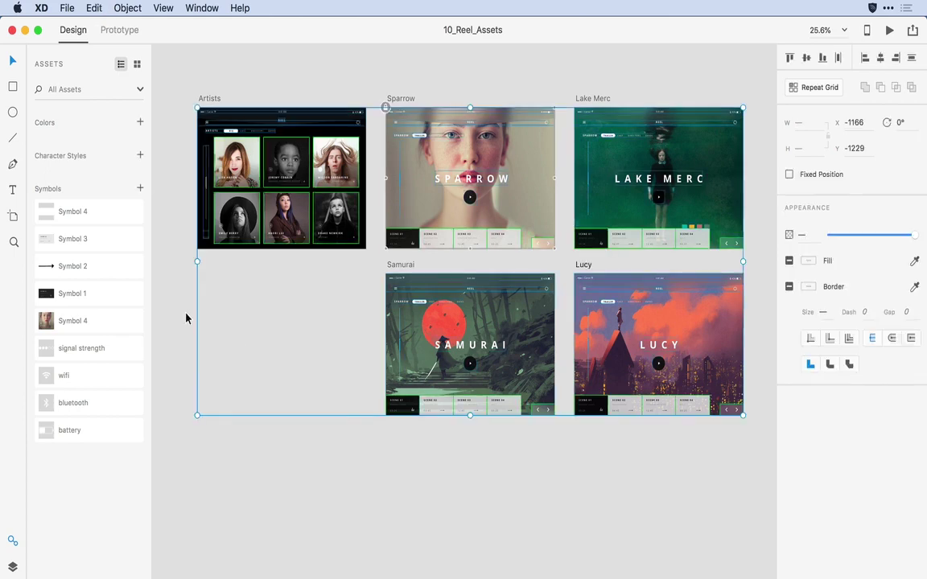
{"action": "left_click", "coordinate": [140, 122]}
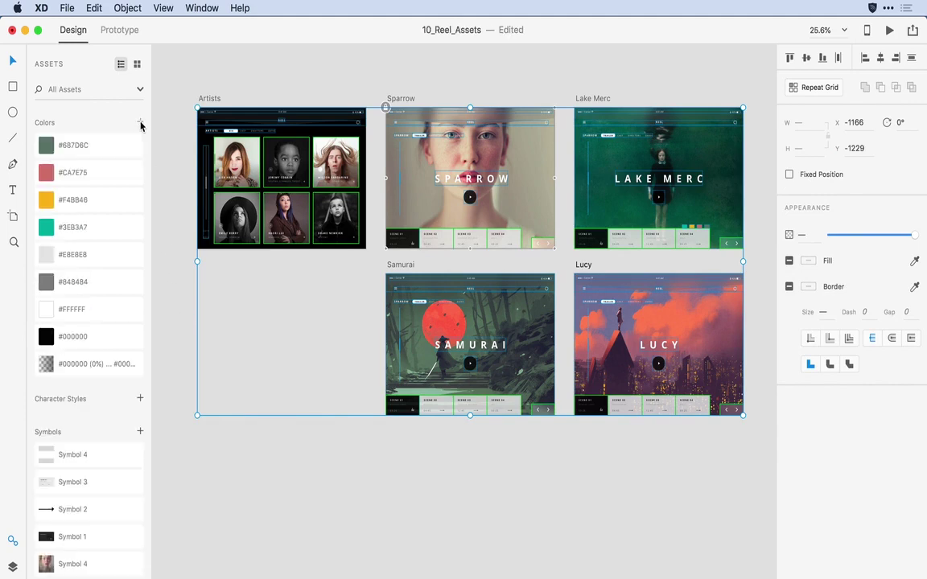
{"action": "left_click", "coordinate": [170, 197]}
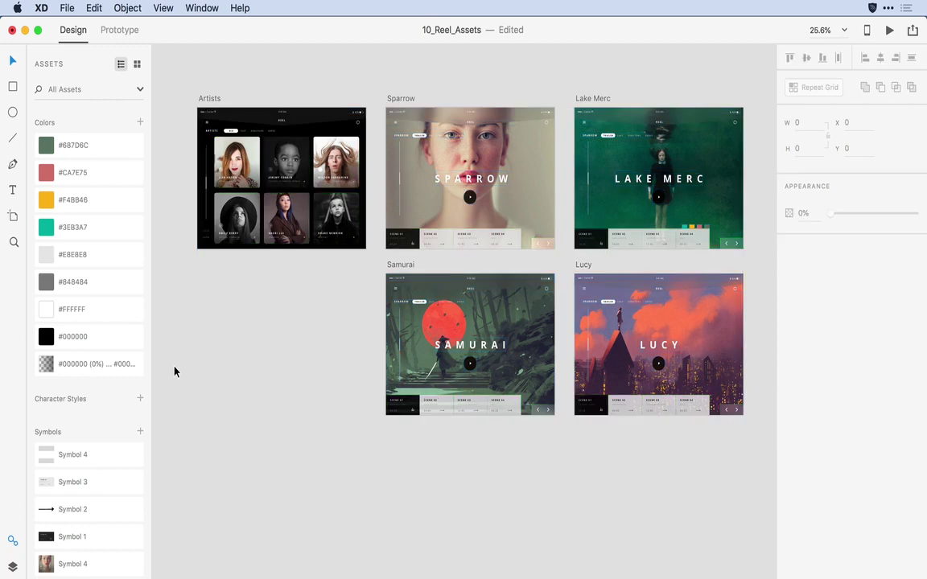
Add the Samurai artboard's Open Sans 56, 14 and 11pt text styles as character styles.
{"action": "left_click", "coordinate": [394, 265]}
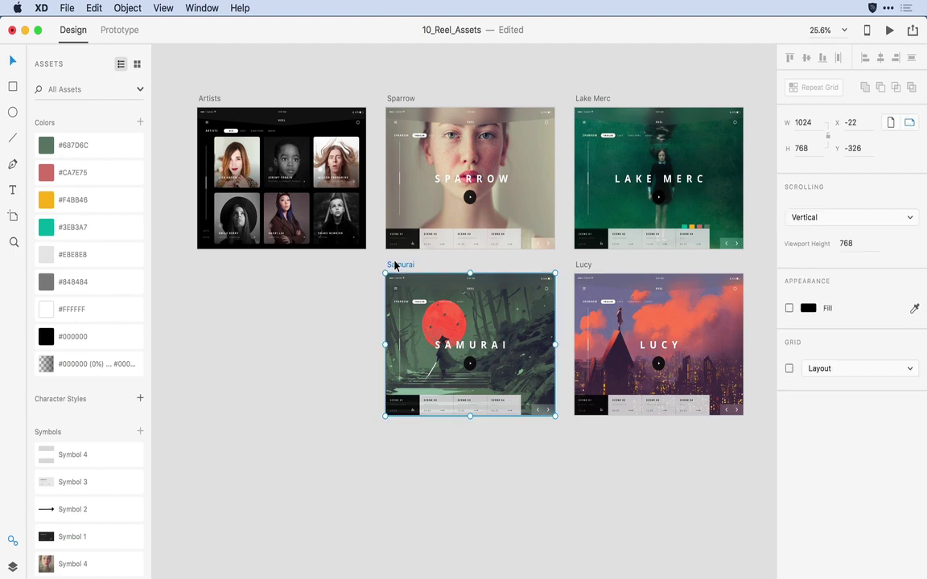
{"action": "left_click", "coordinate": [139, 400]}
{"action": "left_click", "coordinate": [190, 342]}
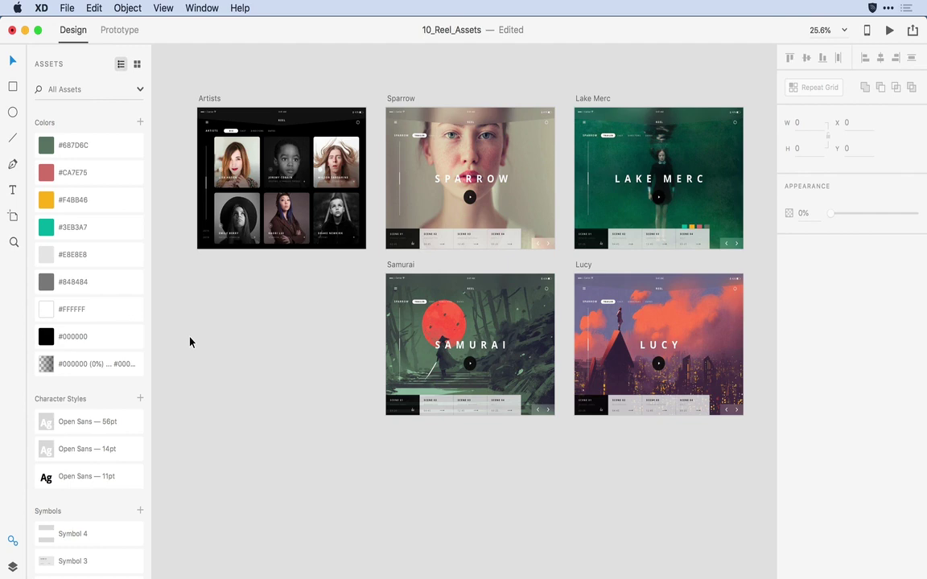
Rename the nine colours color_green_dark, color_pink, color_yellow, color_green_light, color_gray_light/dark, color_white, color_black, color_gray_gradient.
{"action": "double_click", "coordinate": [90, 145]}
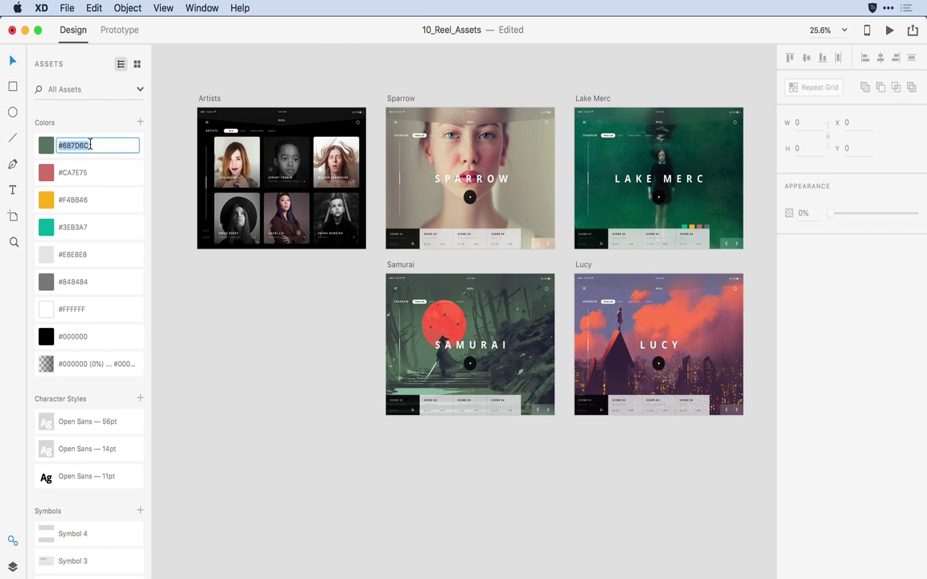
{"action": "type", "text": "color_green_dark"}
{"action": "key", "text": "Tab"}
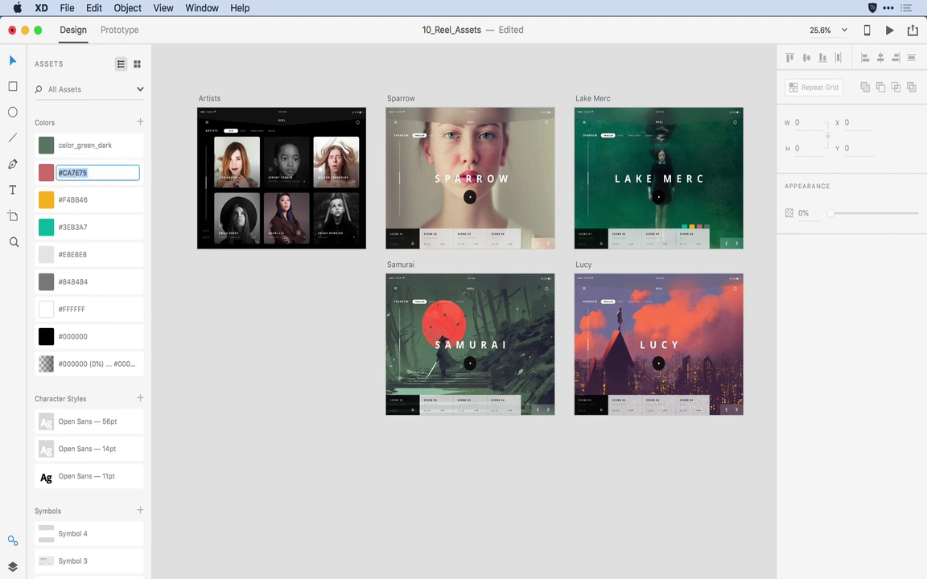
{"action": "type", "text": "color_pink"}
{"action": "key", "text": "Tab"}
{"action": "type", "text": "color_yellow"}
{"action": "key", "text": "Tab"}
{"action": "type", "text": "color_"}
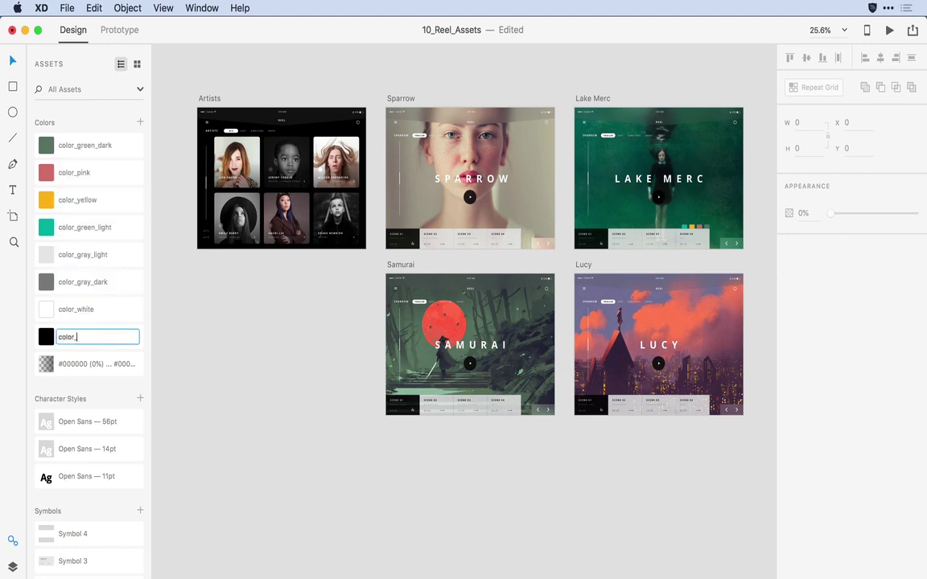
{"action": "type", "text": "green_light\tcolor_gray_light\tcolor_gray_dark\tcolor_white\tcolor_black"}
{"action": "key", "text": "Tab"}
{"action": "type", "text": "color_gray_gradient"}
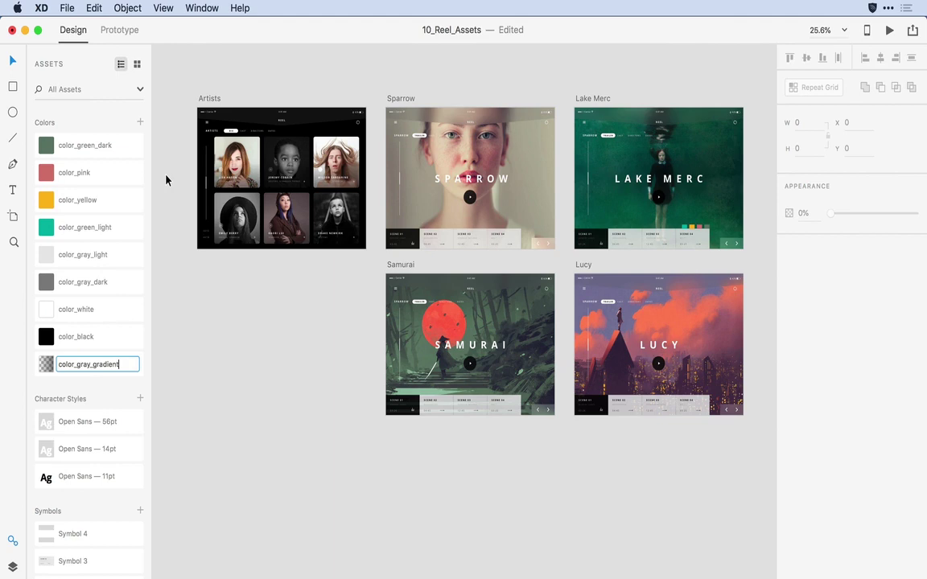
Rename the 56, 14 and 11pt character styles h1_title, h2_subtitle and paragraph.
{"action": "scroll", "coordinate": [93, 225], "scroll_direction": "down", "scroll_amount": 5}
{"action": "double_click", "coordinate": [99, 239]}
{"action": "type", "text": "h1_title"}
{"action": "key", "text": "Tab"}
{"action": "type", "text": "h"}
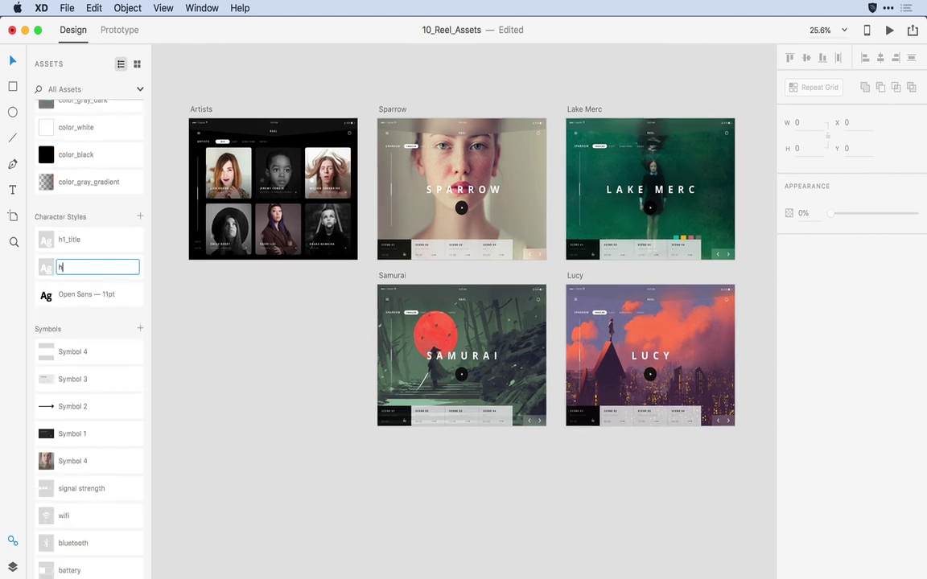
{"action": "type", "text": "2_subtitle"}
{"action": "key", "text": "Tab"}
{"action": "type", "text": "paragraph"}
{"action": "key", "text": "Return"}
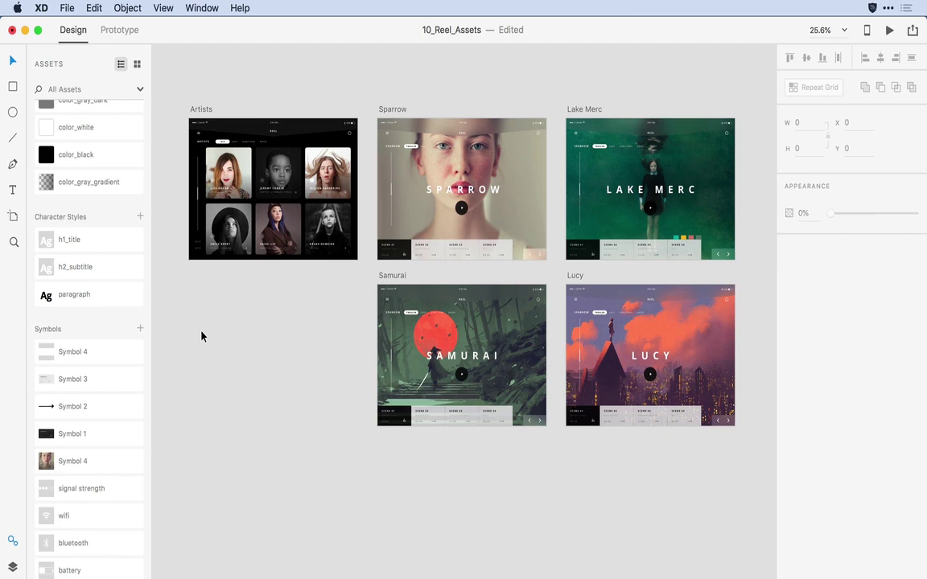
Rename the symbols ico_previous_next, panel_light, ico_arrow, panel_dark, img_sparrow, ico_signal, ico_wifi, ico_bluetooth, ico_bat.
{"action": "double_click", "coordinate": [76, 352]}
{"action": "type", "text": "ico_previous_next"}
{"action": "key", "text": "Tab"}
{"action": "type", "text": "panel_light"}
{"action": "key", "text": "Tab"}
{"action": "type", "text": "ico"}
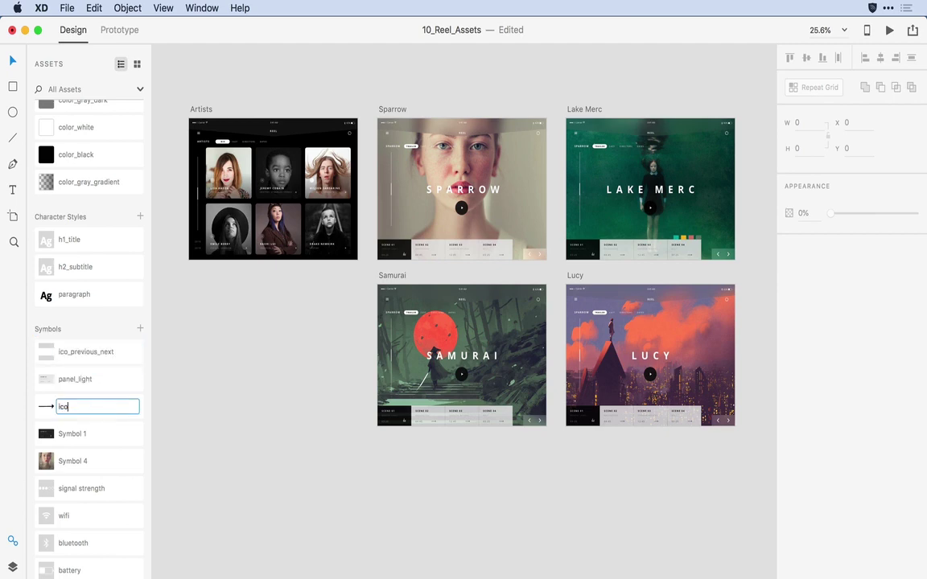
{"action": "type", "text": "_arrow\tpanel_dark\timg_sparrow\tico_signal\tico_wifi\tico_bluetooth\tico_bat"}
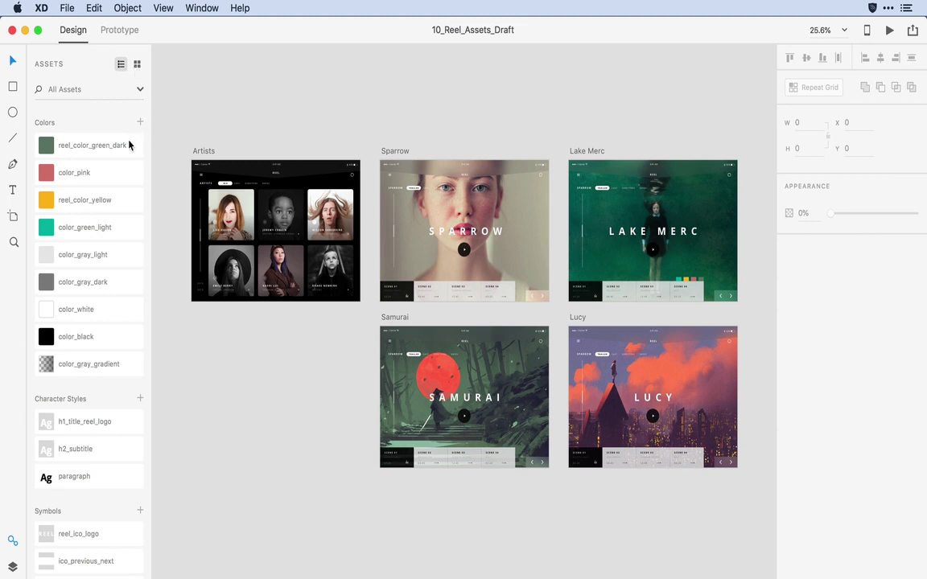
Check the colour's hex value, then show assets as swatch, style and symbol tiles.
{"action": "mouse_move", "coordinate": [128, 145]}
{"action": "left_click", "coordinate": [137, 64]}
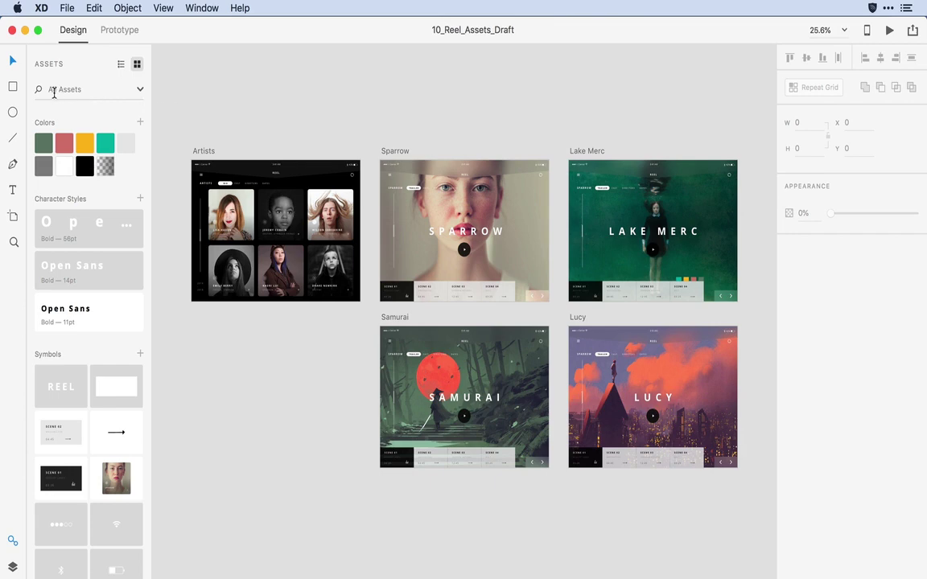
{"action": "left_click", "coordinate": [141, 92]}
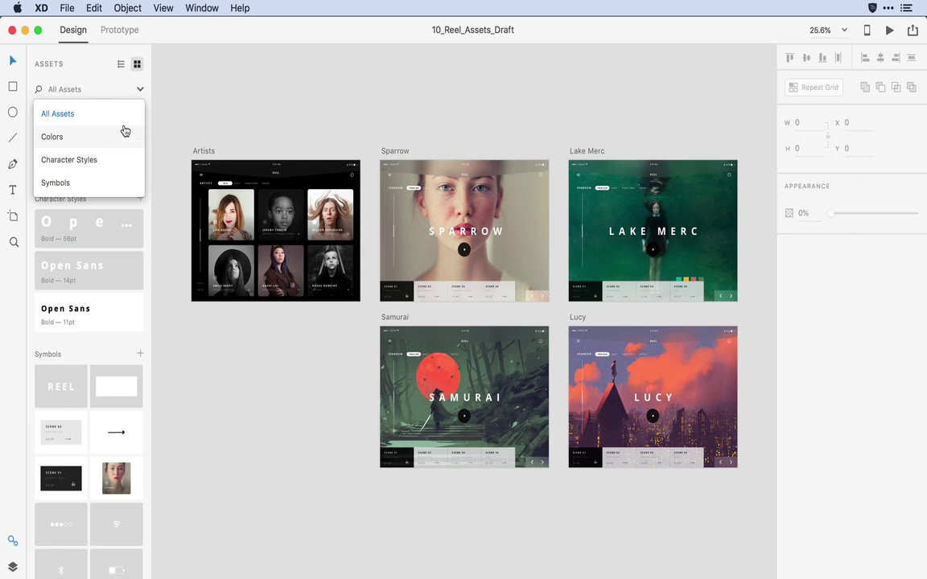
{"action": "left_click", "coordinate": [182, 92]}
{"action": "left_click", "coordinate": [108, 88]}
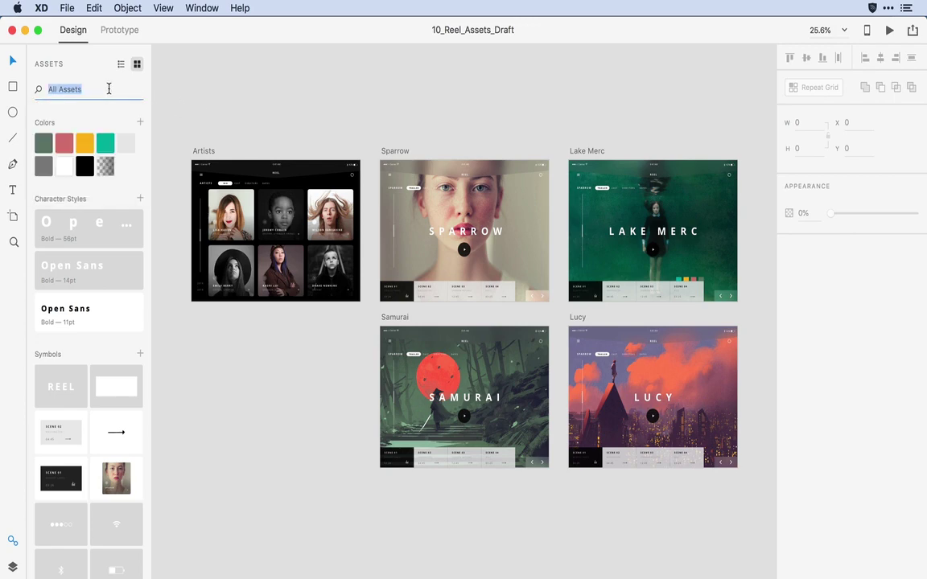
{"action": "type", "text": "ico"}
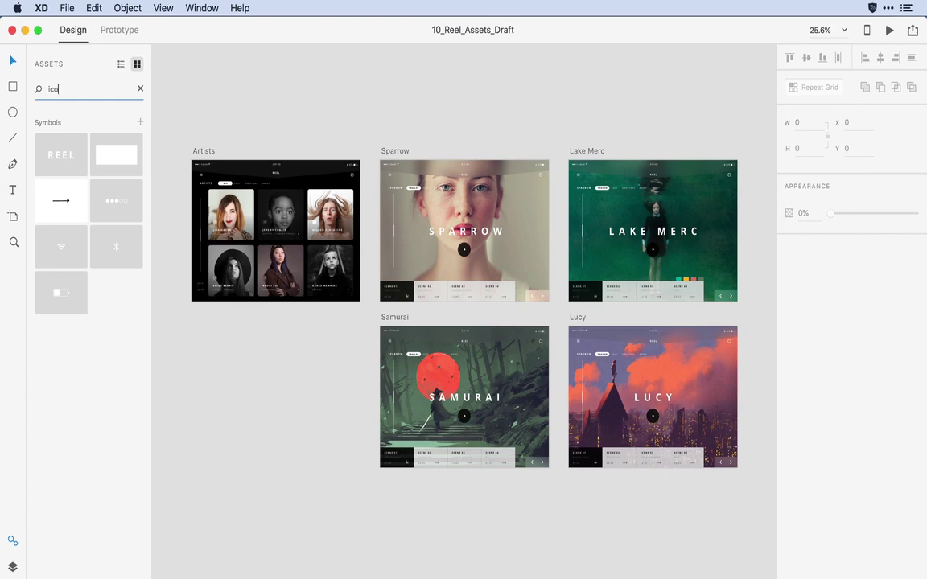
Replace the 'ico' asset search with 'reel' to show only reel-named assets.
{"action": "key", "text": "BackSpace"}
{"action": "key", "text": "BackSpace"}
{"action": "key", "text": "BackSpace"}
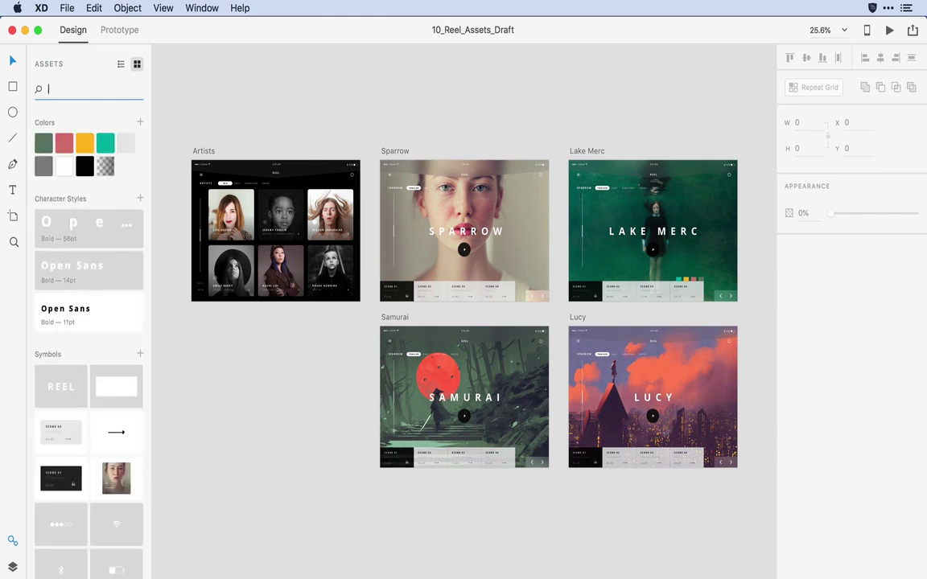
{"action": "type", "text": "reel"}
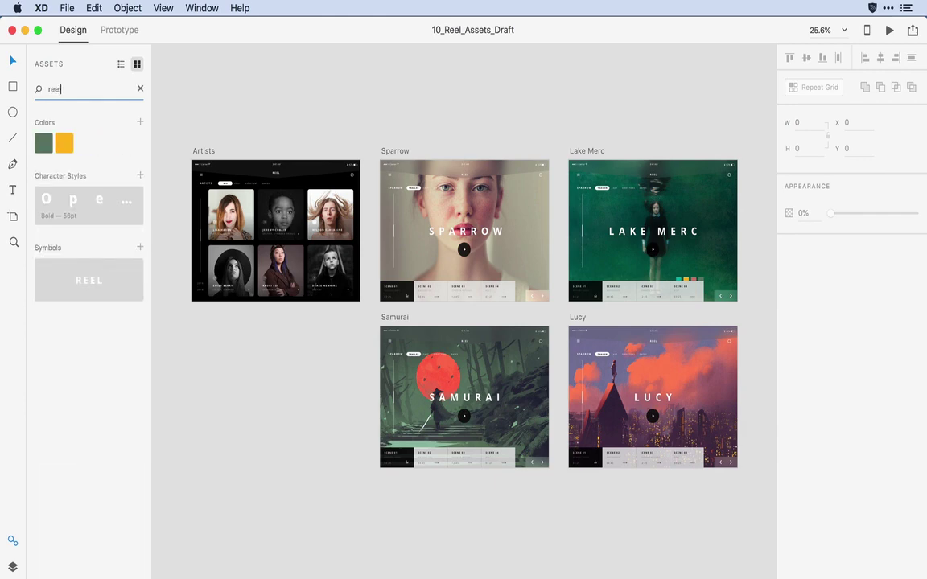